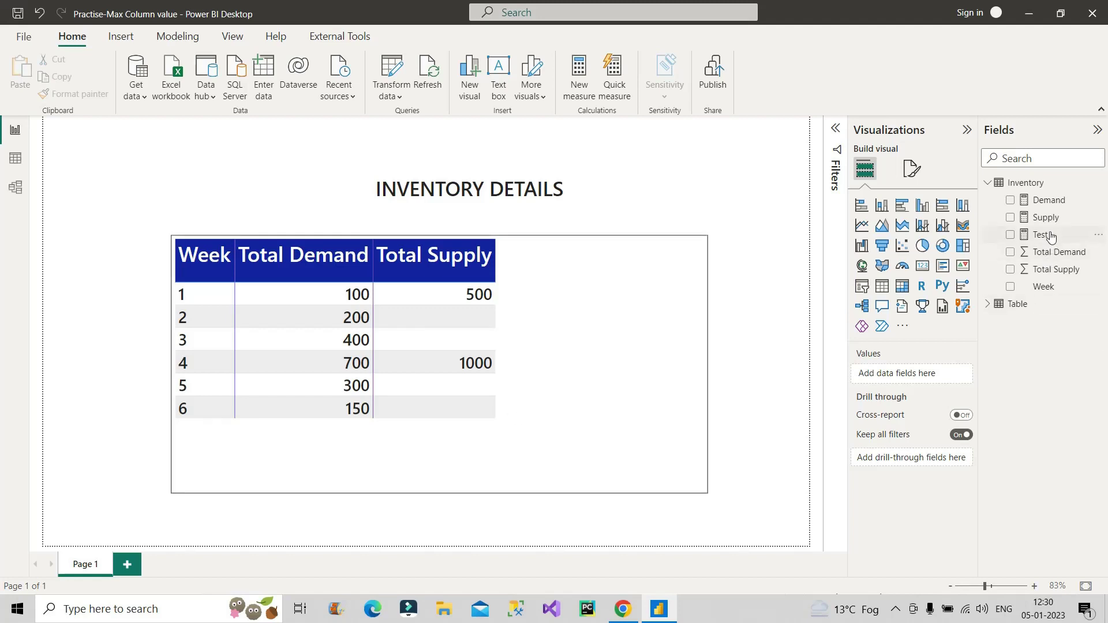
Create a new measure in the Inventory table and name it Running T Demand in its formula
left_click(579, 75)
type("Running T ")
type("emand")
key("ctrl+Left")
type("D")
key("End")
type("=")
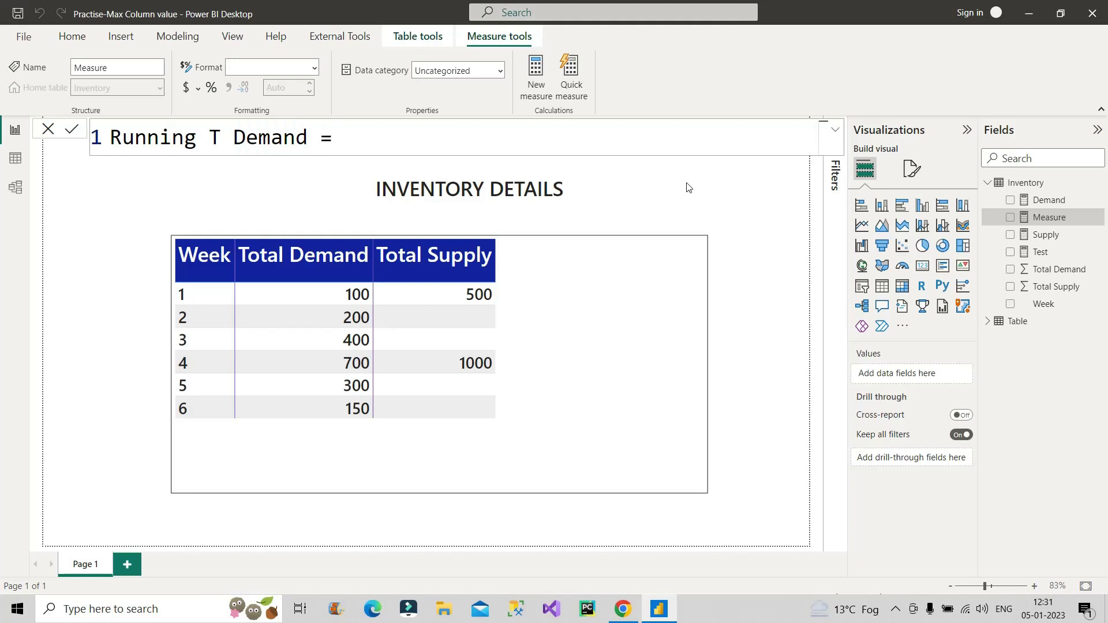
Begin the measure's expression with CALCULATE, using the [Demand] measure as its first argument
type(" Cal")
key("Tab")
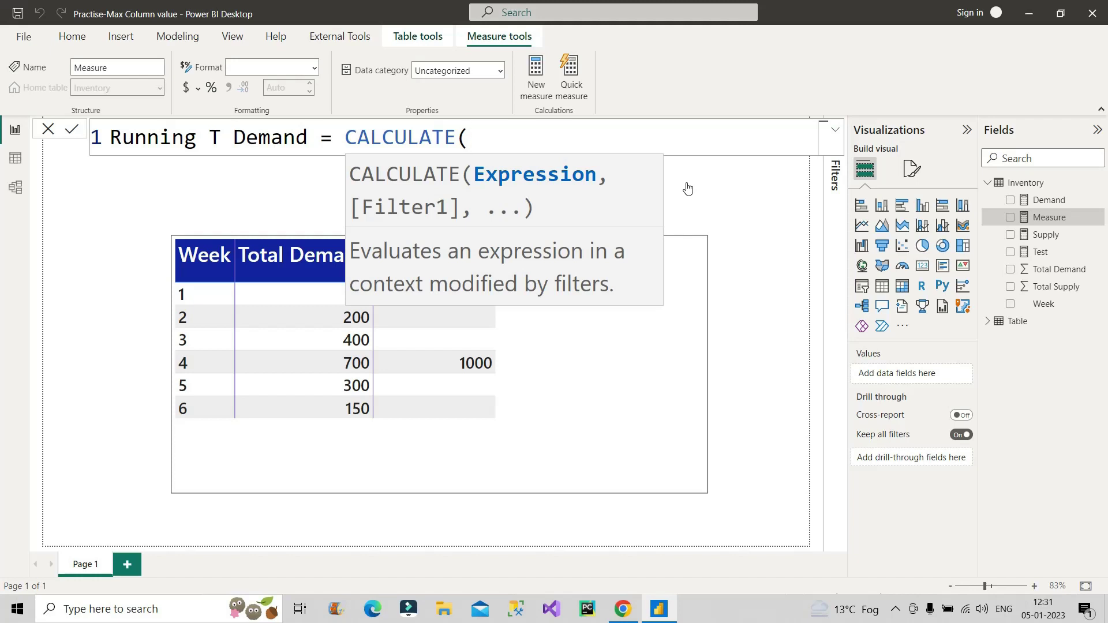
type("[")
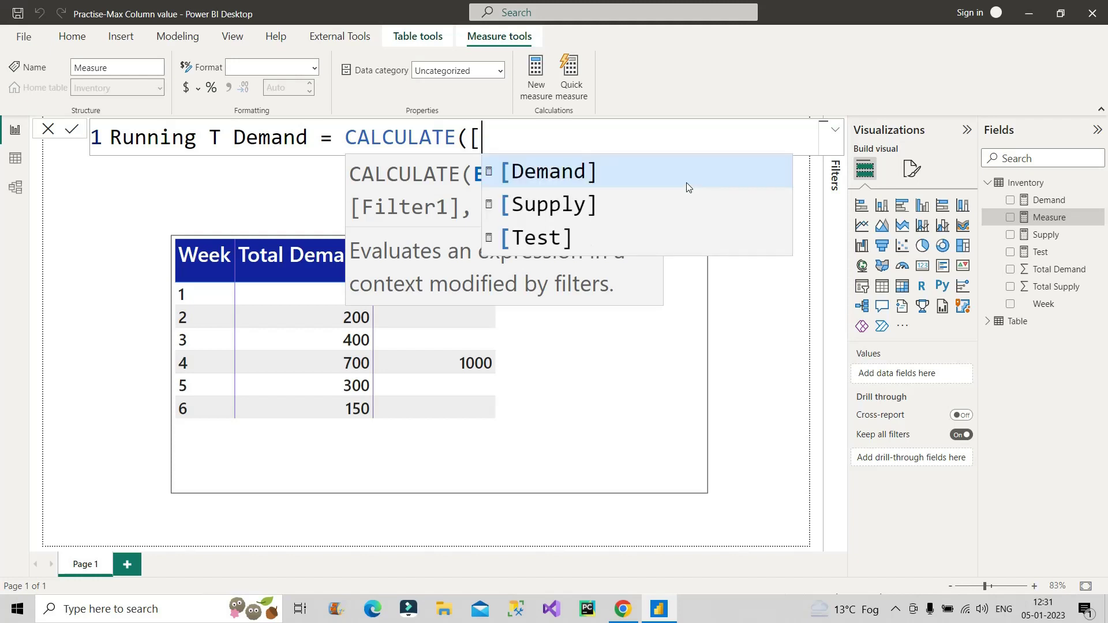
key("Tab")
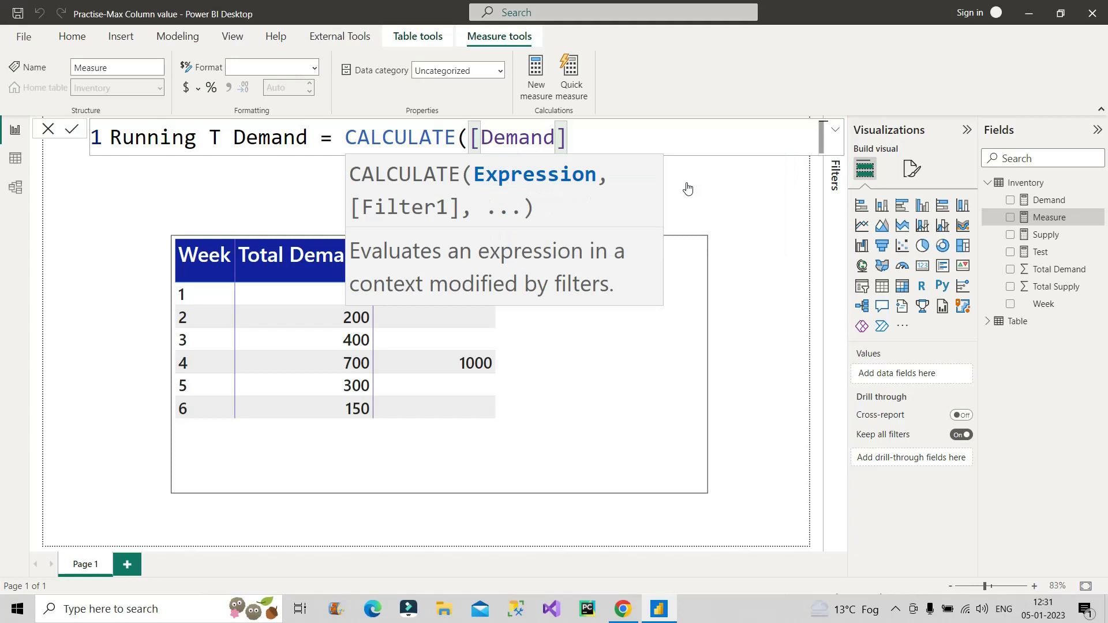
type(",")
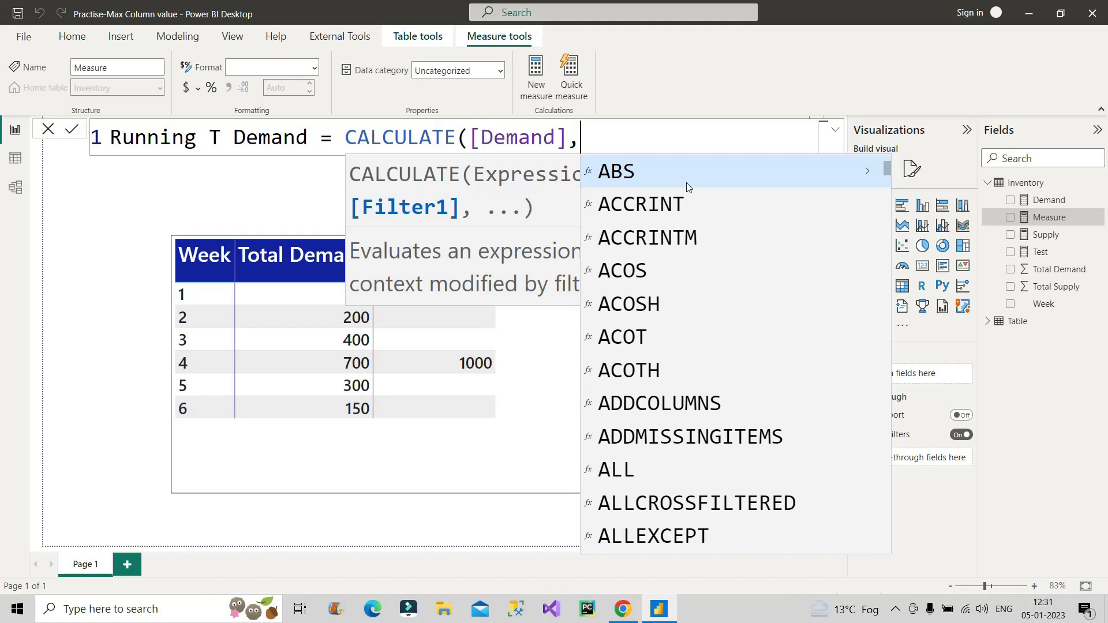
Add a WINDOW function as the CALCULATE filter, running from 1, ABS to 0, REL
type("wind")
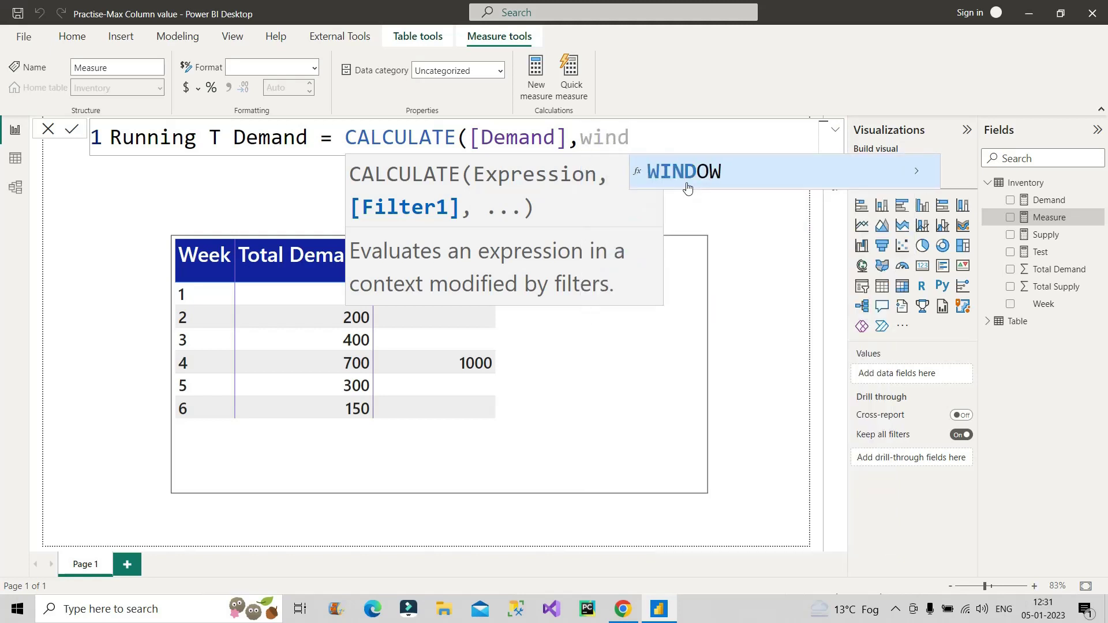
key("Tab")
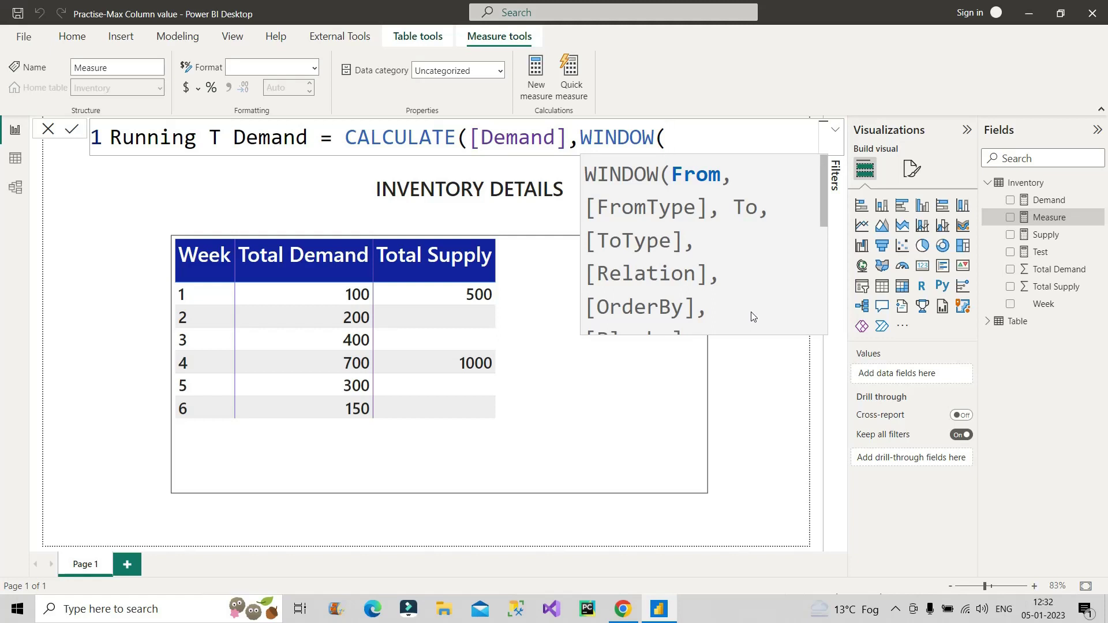
left_click(835, 131)
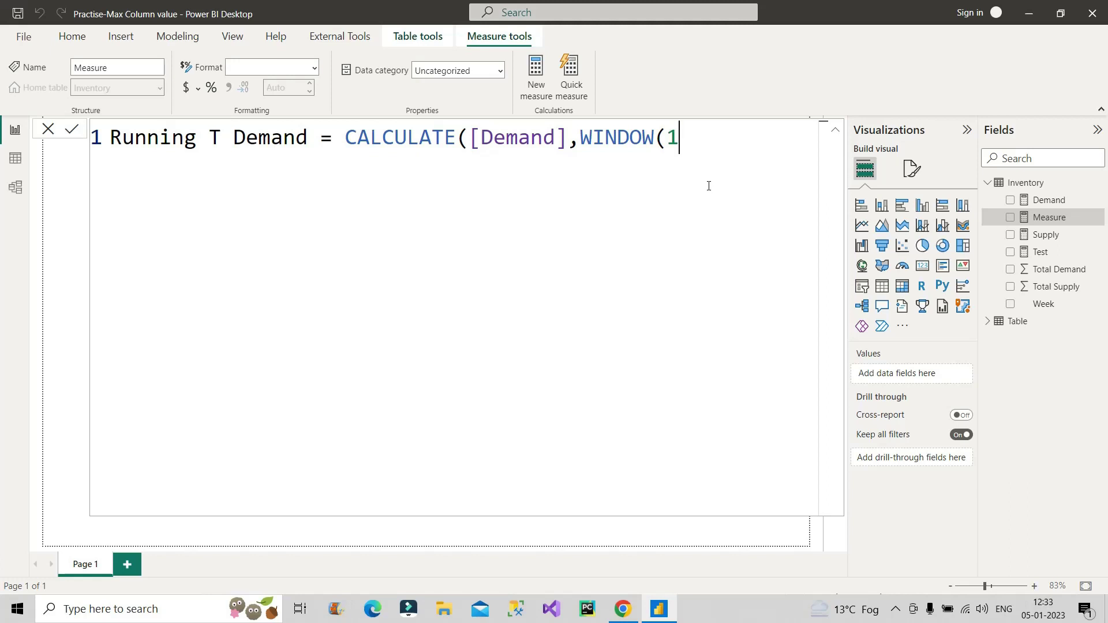
type(",")
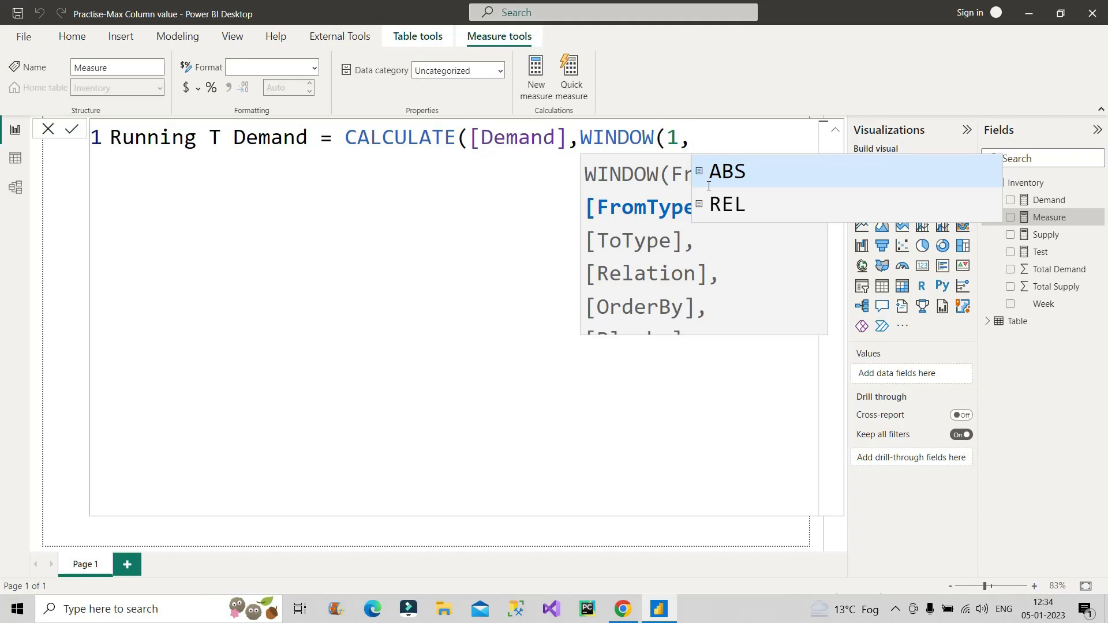
left_click(712, 174)
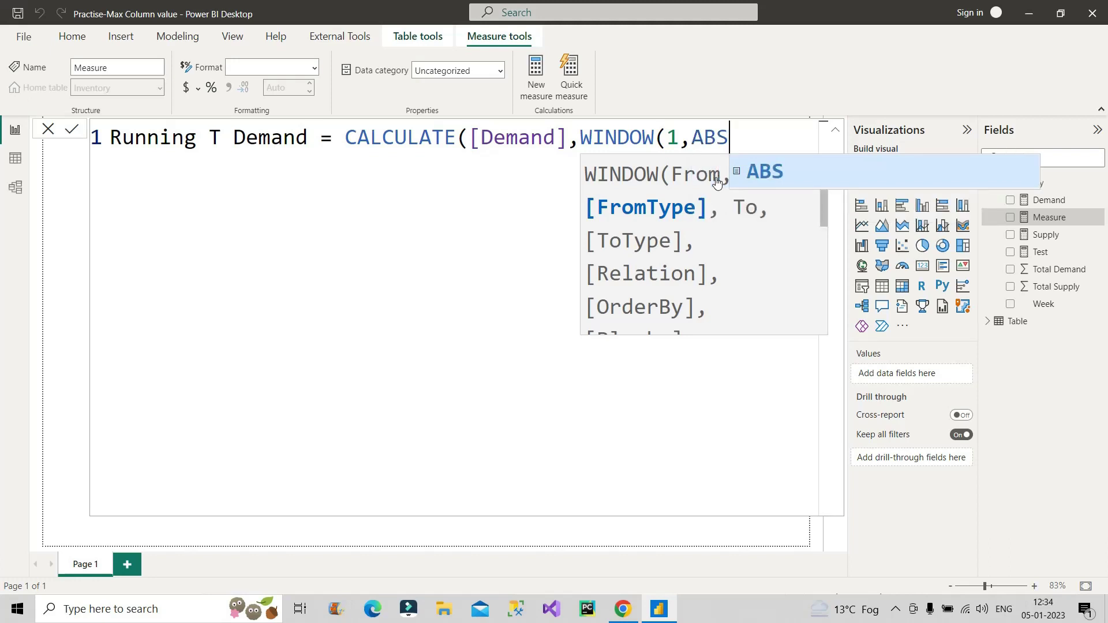
type(",")
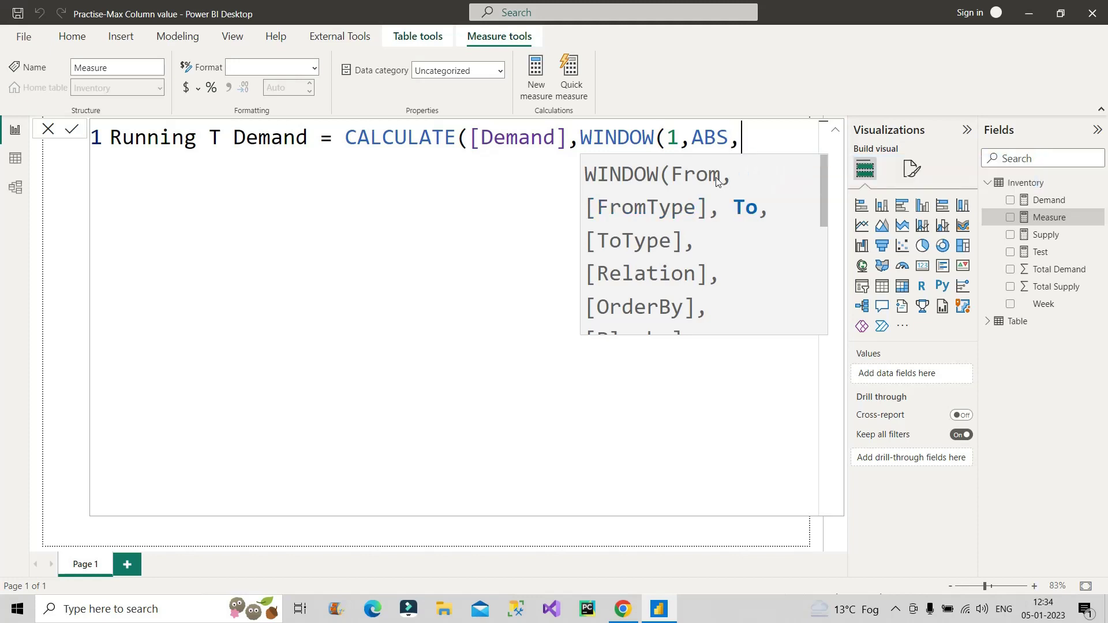
type("0")
type(",r")
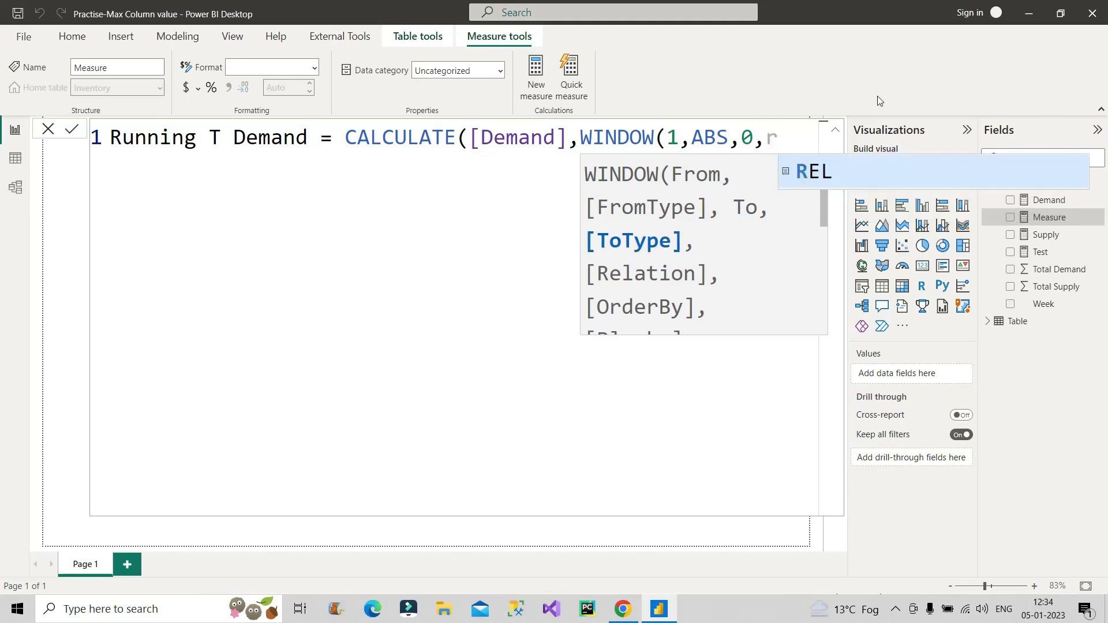
left_click(800, 171)
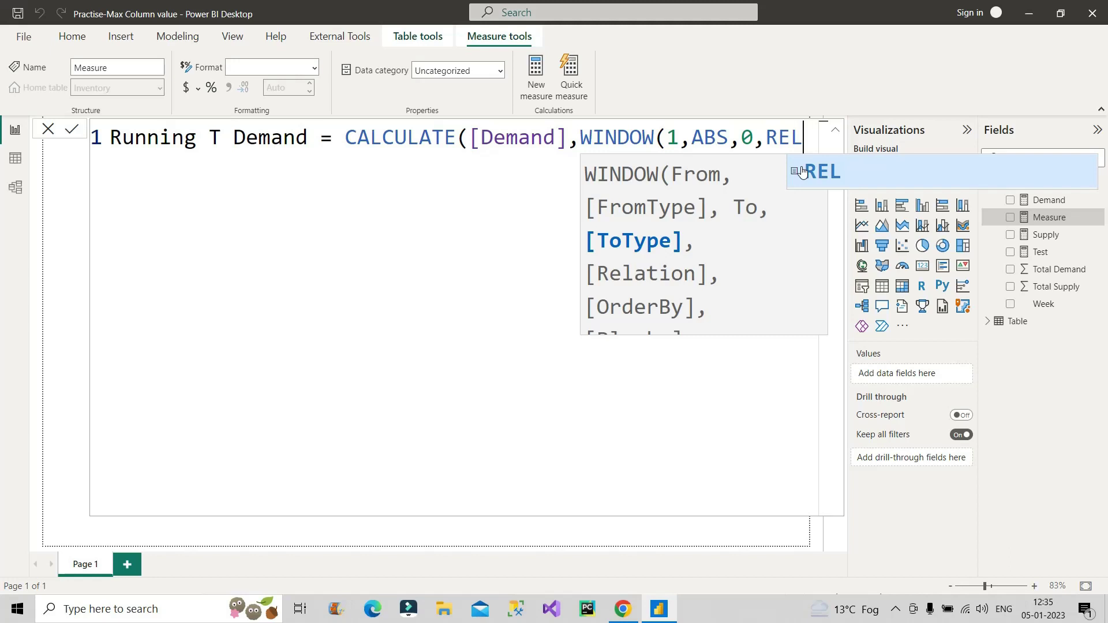
type(",")
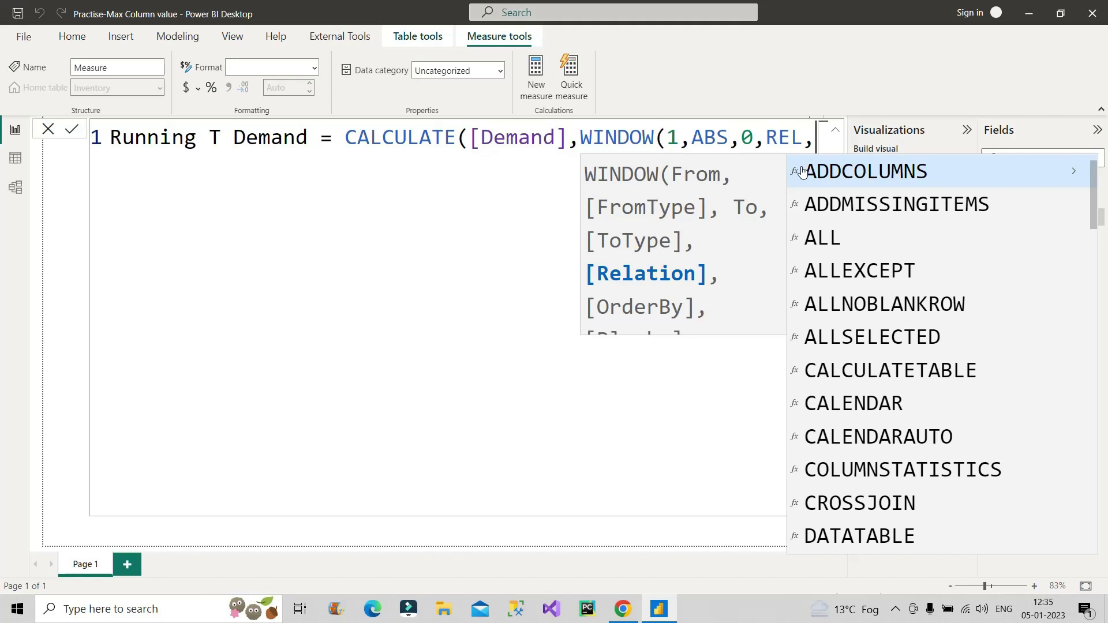
Set the WINDOW relation to ALLSELECTED(Inventory[Week]) on a new line and close all open parentheses
key("shift+Return")
type("al")
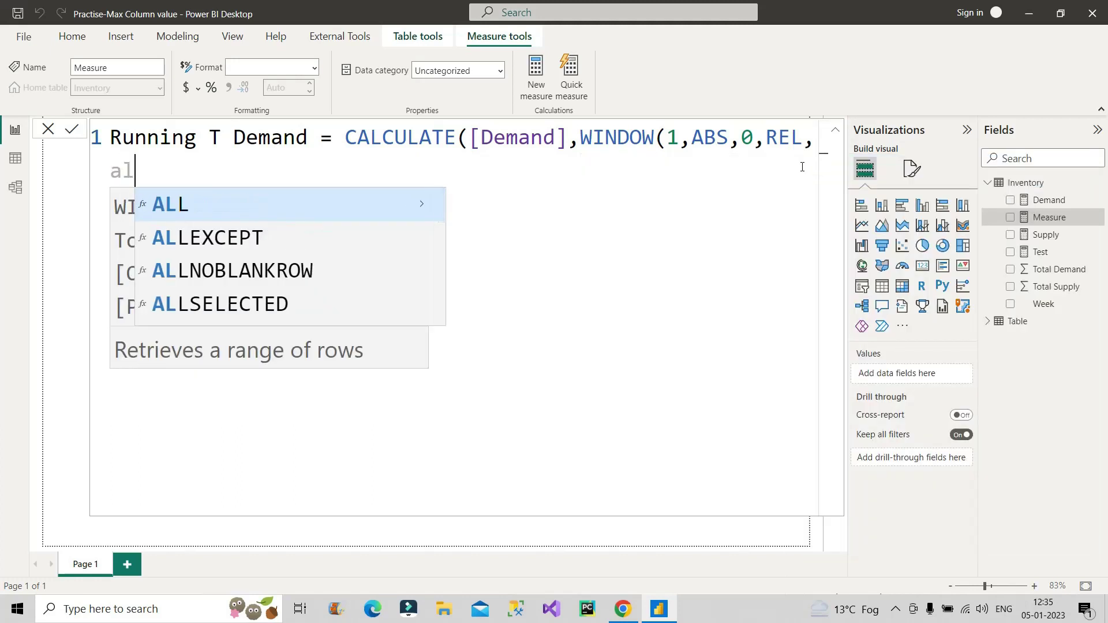
key("Down")
key("Down")
key("Down")
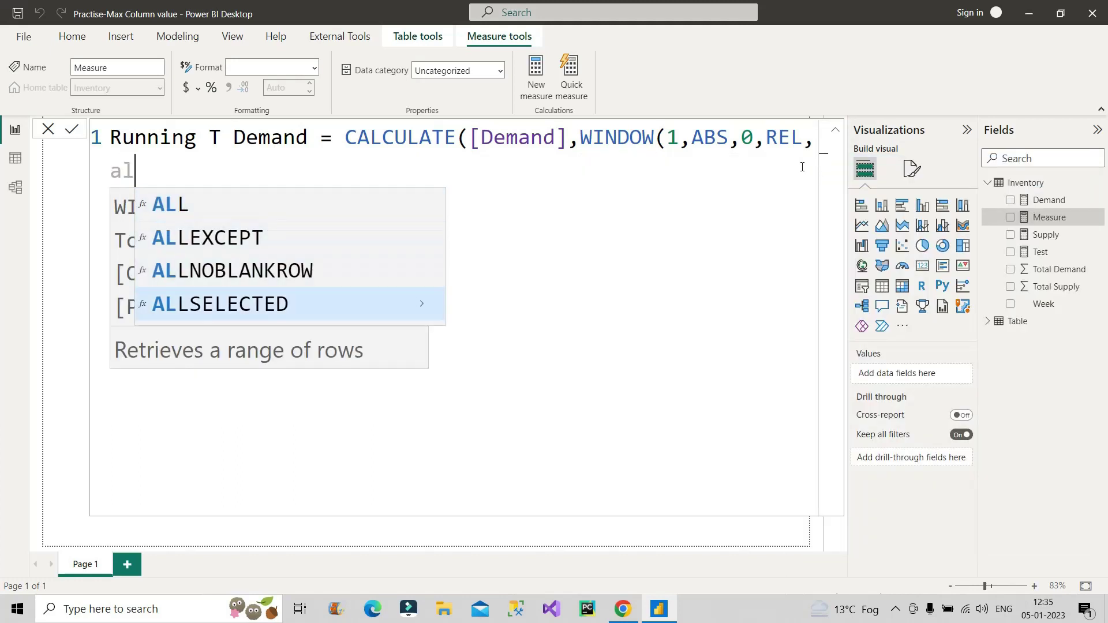
key("Tab")
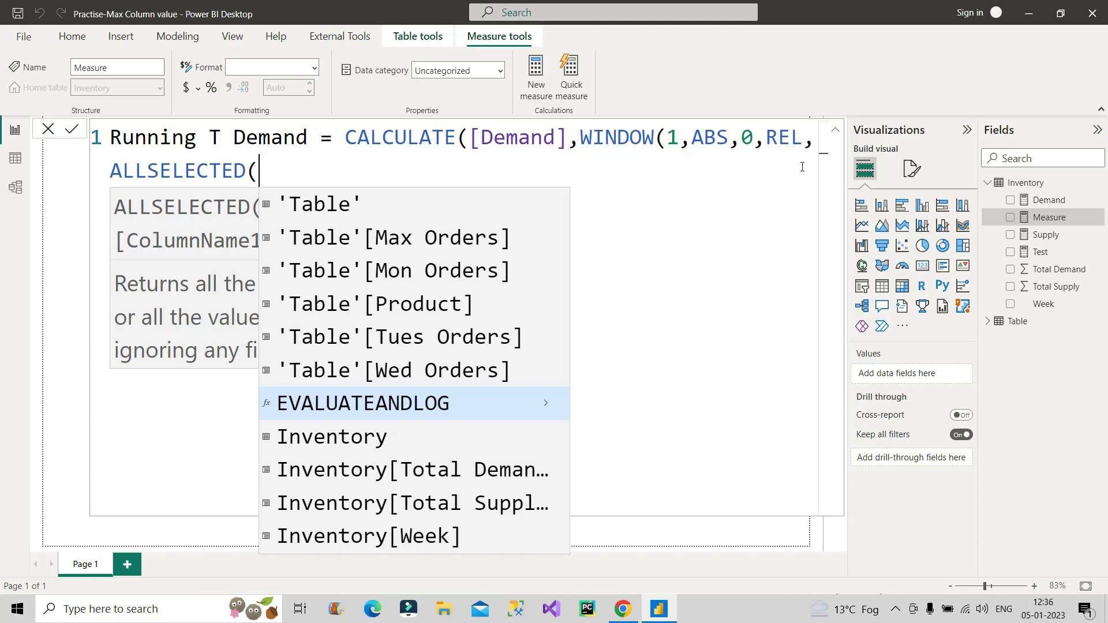
type("wee")
key("Tab")
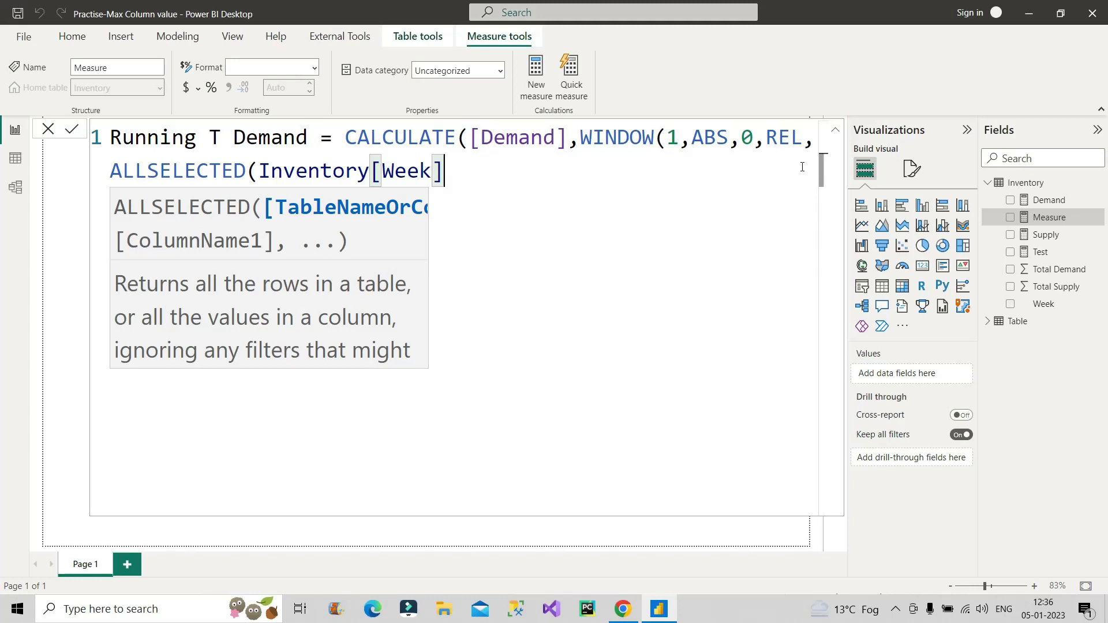
type(")")
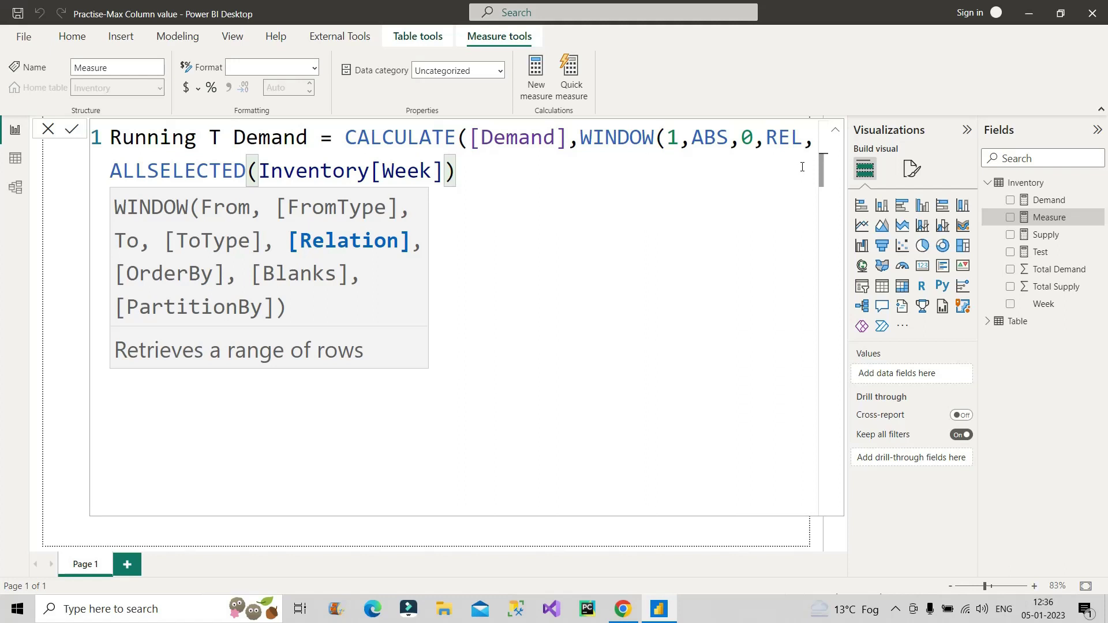
type("))")
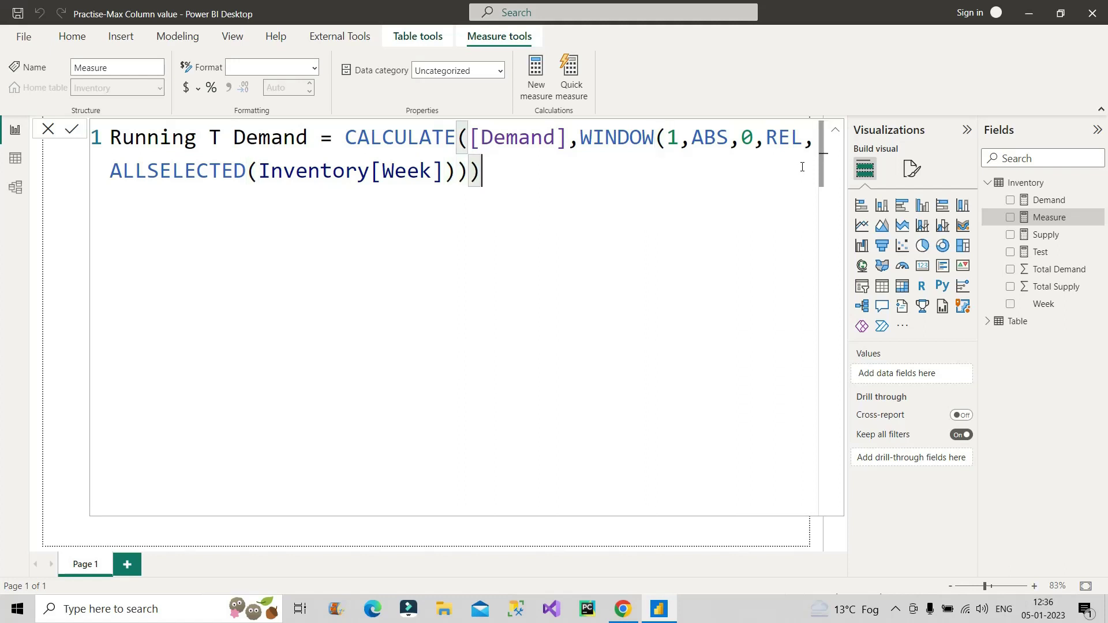
Commit the Running T Demand measure and add it as a column to the inventory table visual
key("Return")
left_click(835, 129)
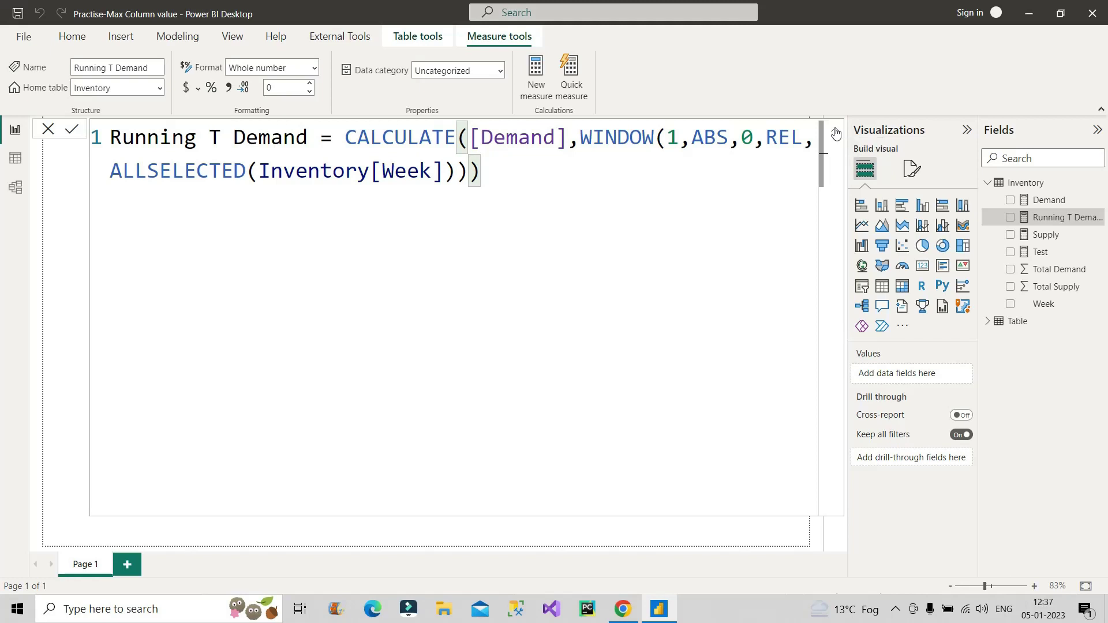
left_click_drag(1056, 217, 577, 346)
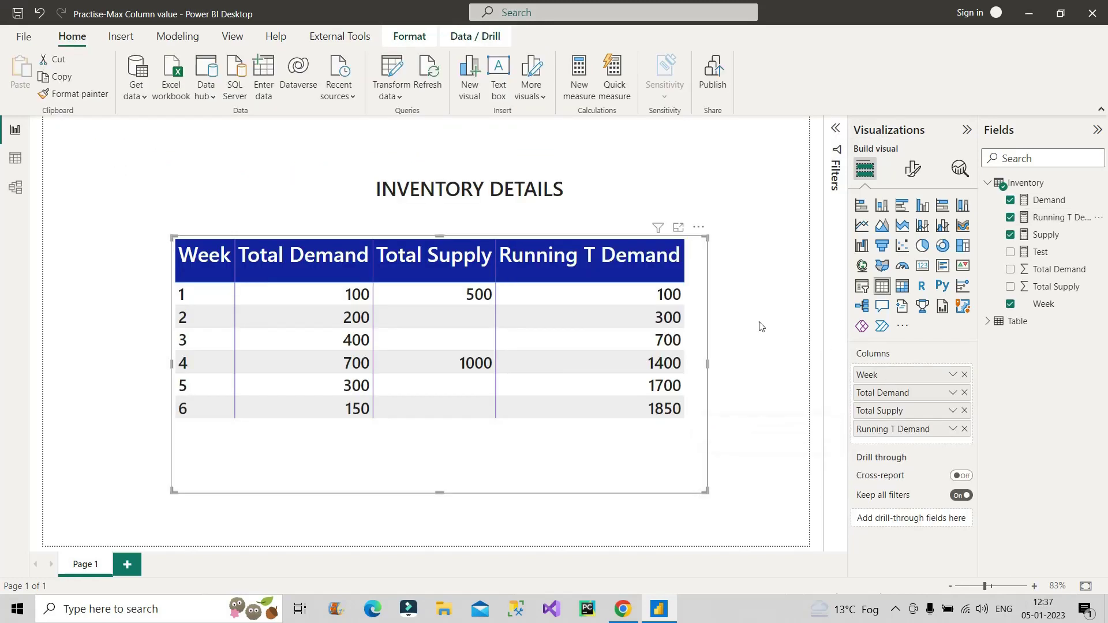
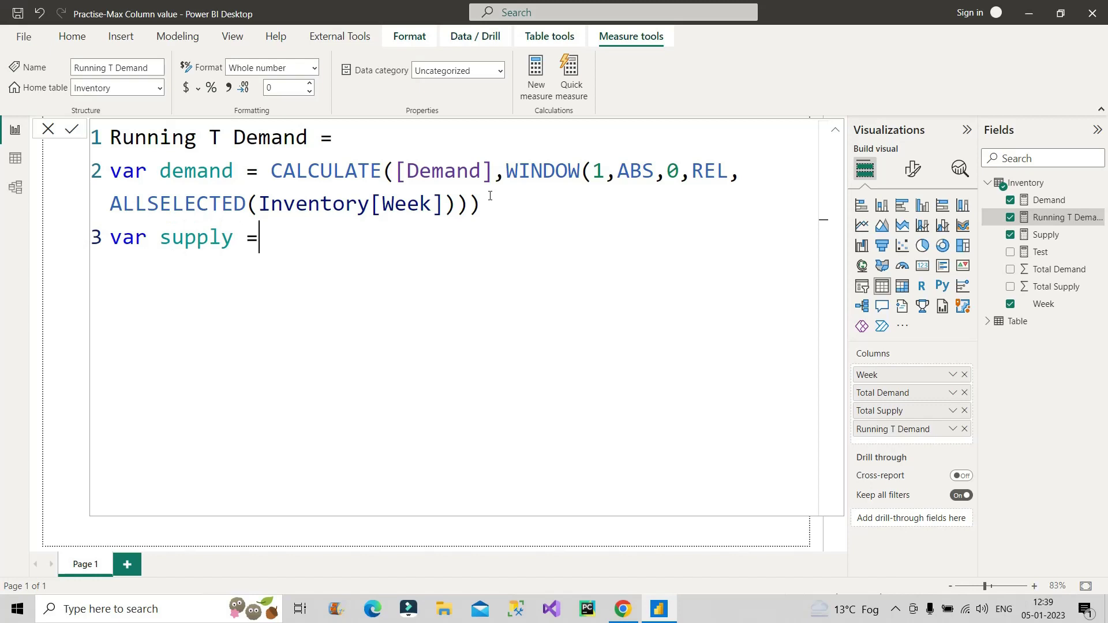
Copy the CALCULATE expression of the demand variable and paste it as the supply variable's definition
left_click_drag(487, 199, 273, 177)
key("ctrl+c")
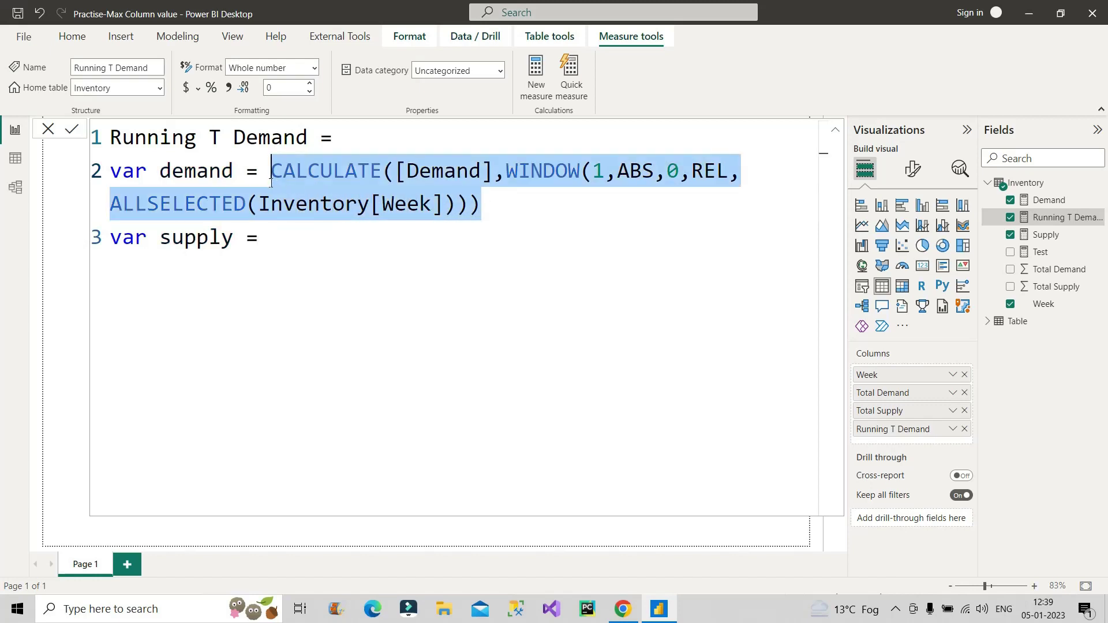
left_click(313, 232)
key("ctrl+v")
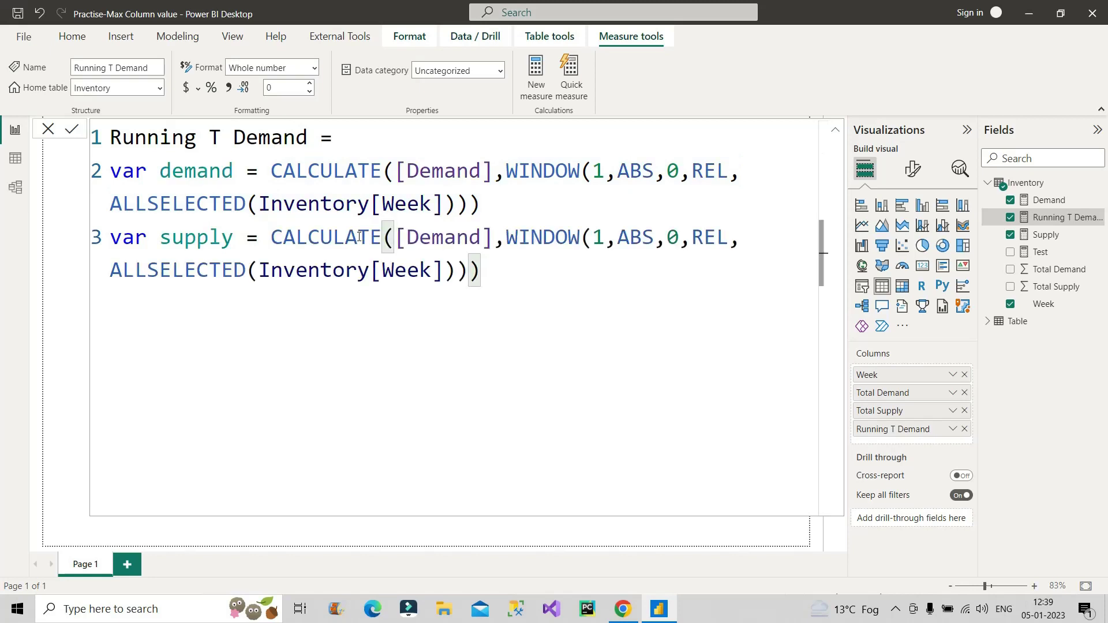
Replace [Demand] with [Supply] in the supply variable's CALCULATE expression
left_click(494, 242)
key("BackSpace")
key("BackSpace")
key("BackSpace")
key("BackSpace")
key("BackSpace")
key("BackSpace")
key("BackSpace")
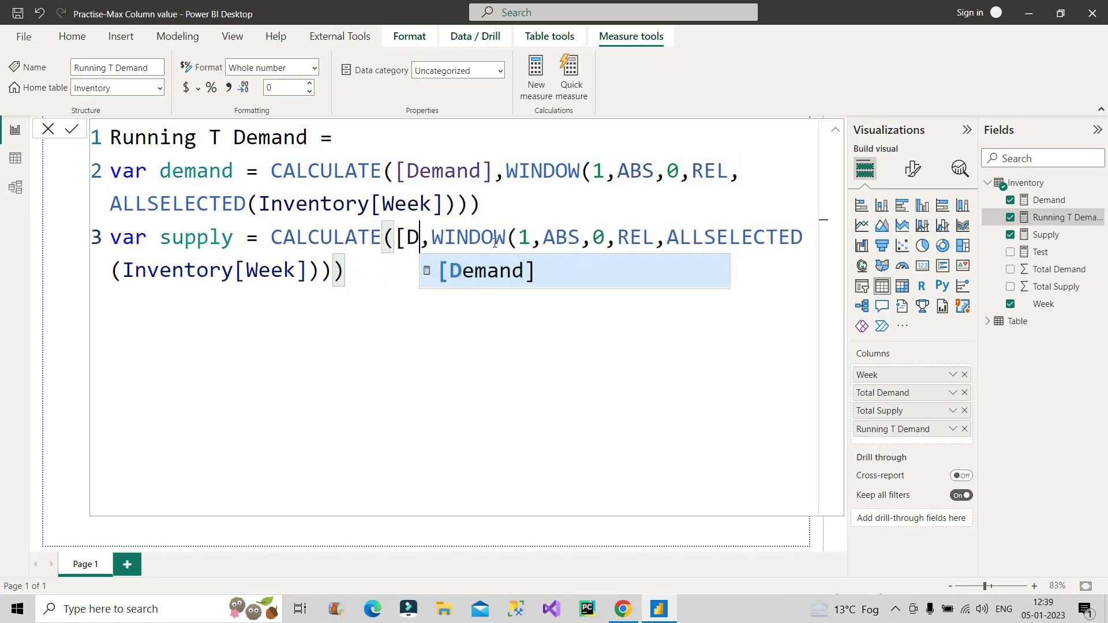
left_click(483, 311)
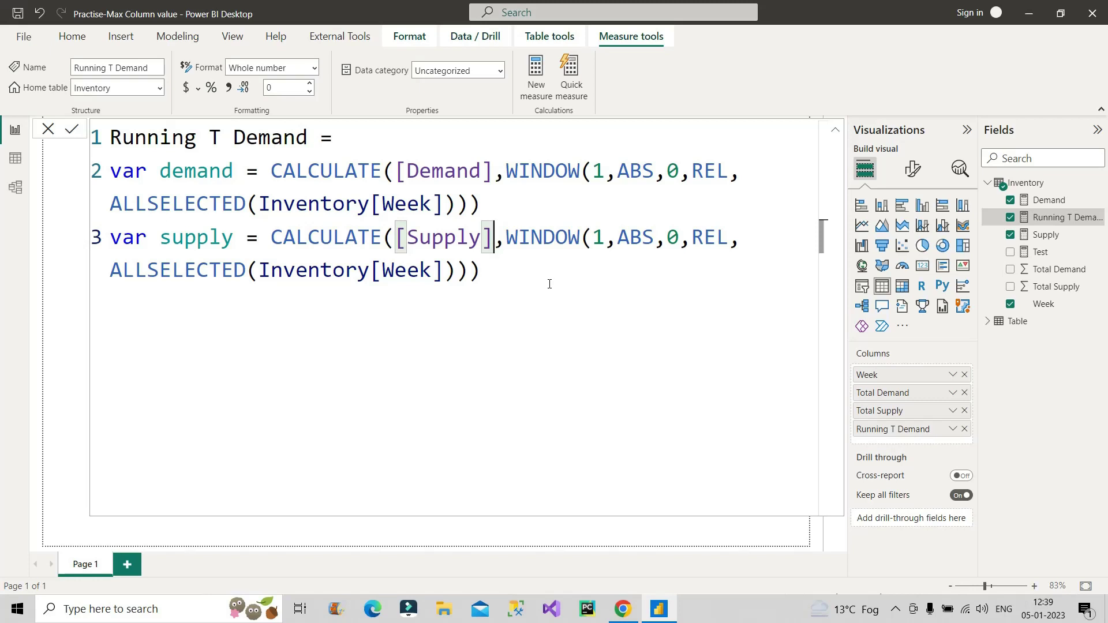
Add a return statement on a new line below the supply variable
left_click(505, 287)
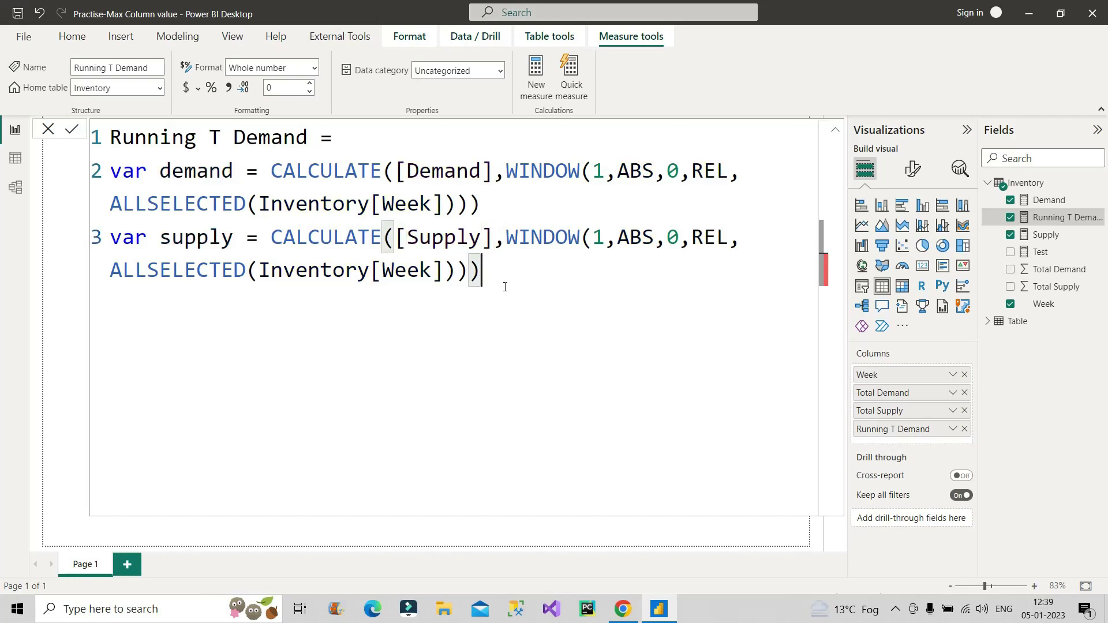
key("Return")
type("re")
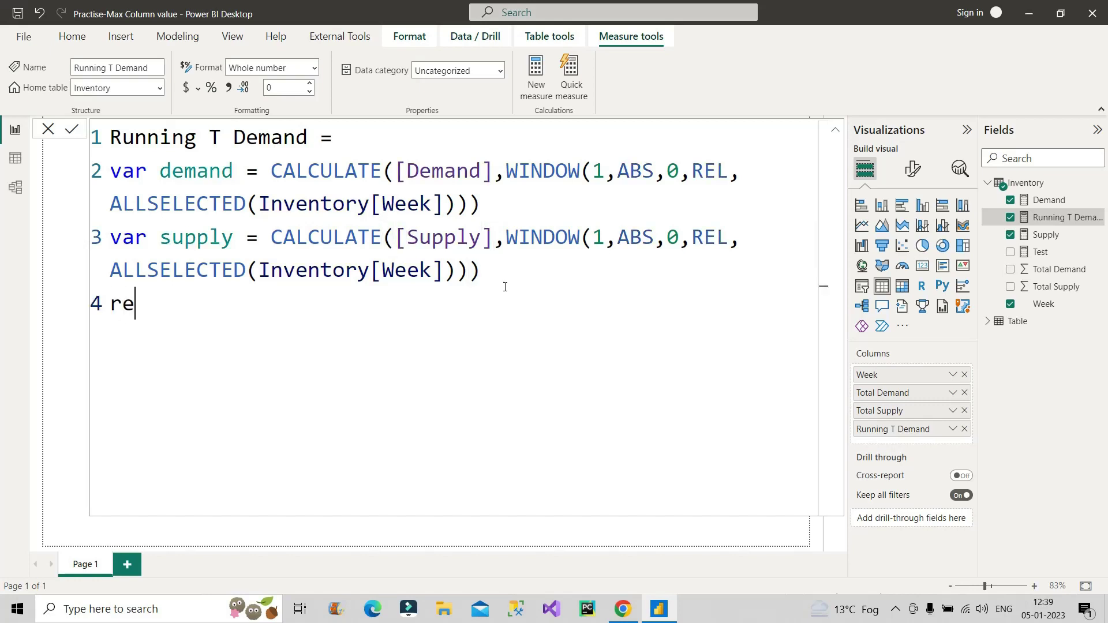
type("turn")
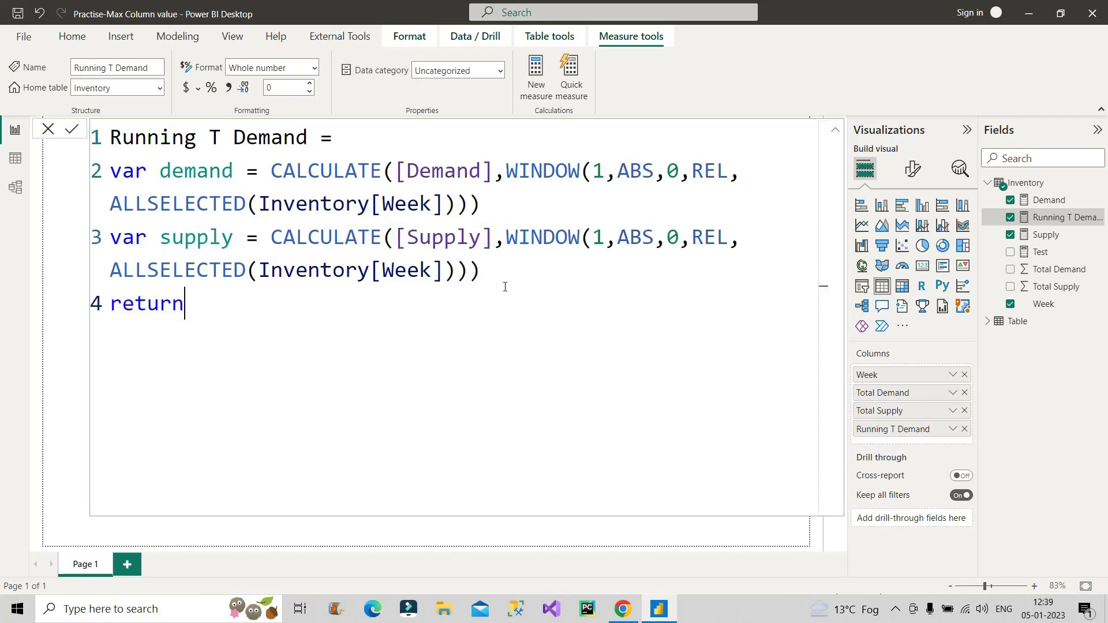
Below return, add an IF expression that gives "OutOfStock" when the demand variable exceeds supply and "InStock" otherwise
key("Return")
type("IF(")
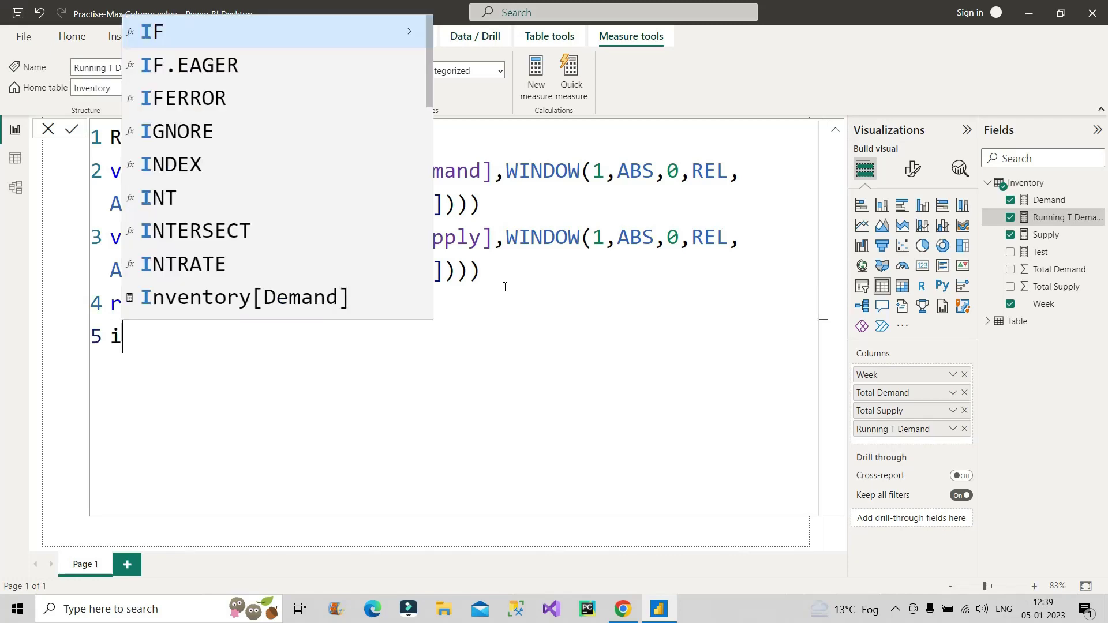
type("dema")
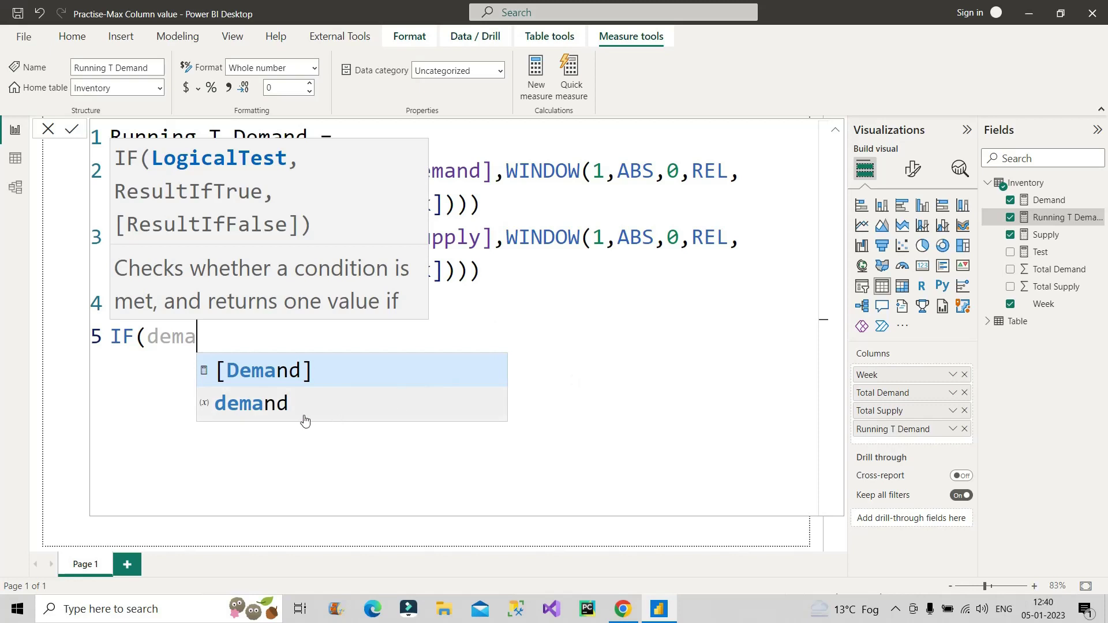
type("nd >")
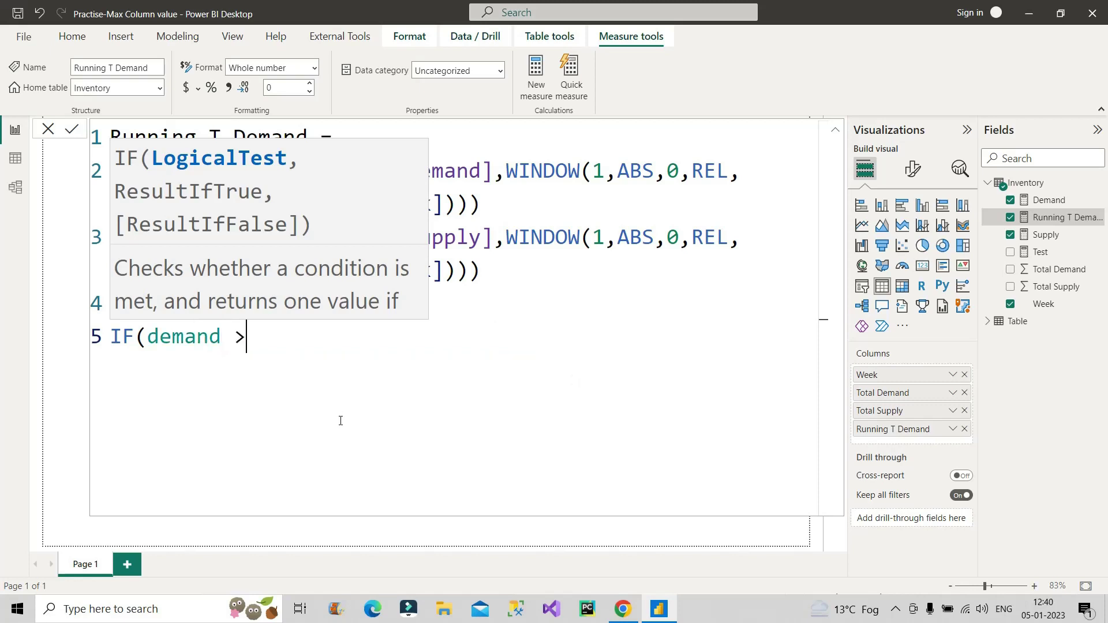
type(" su")
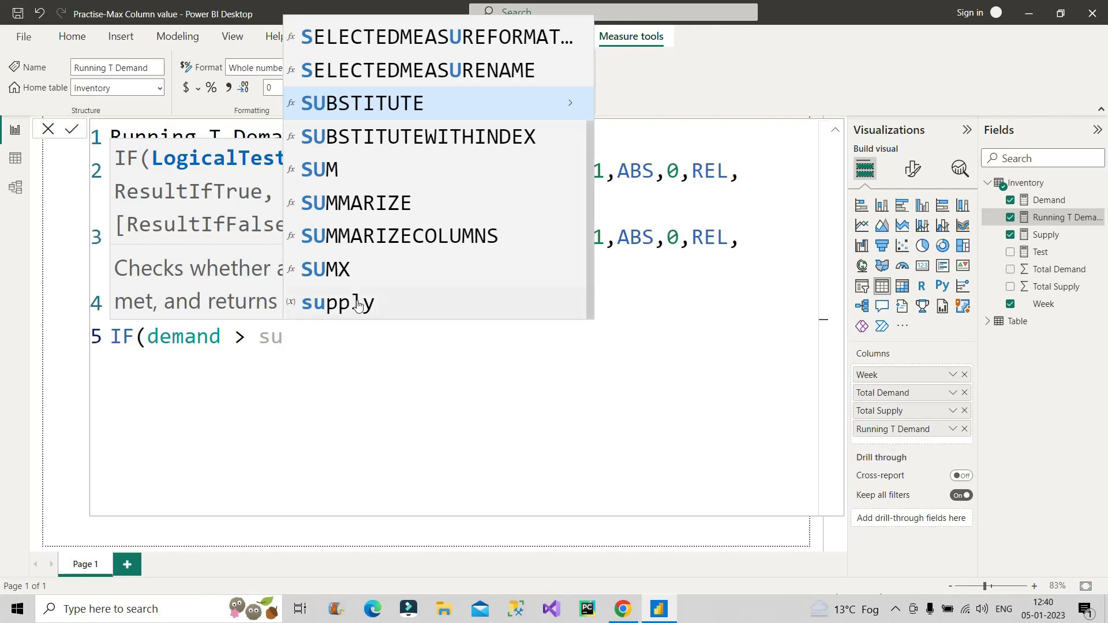
type("pply")
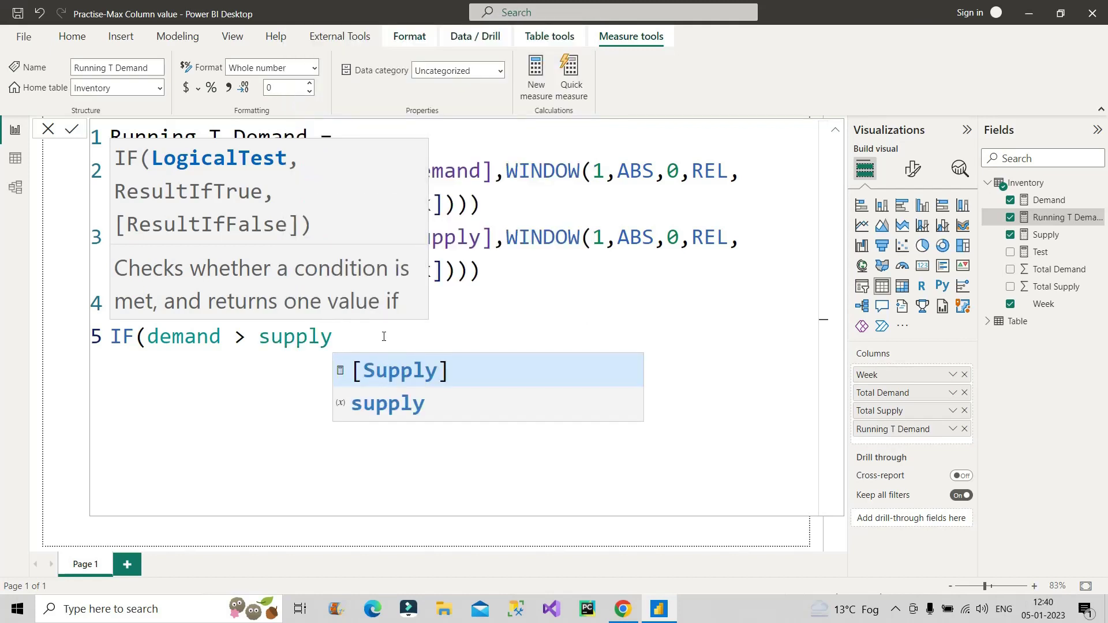
type(",\"\"")
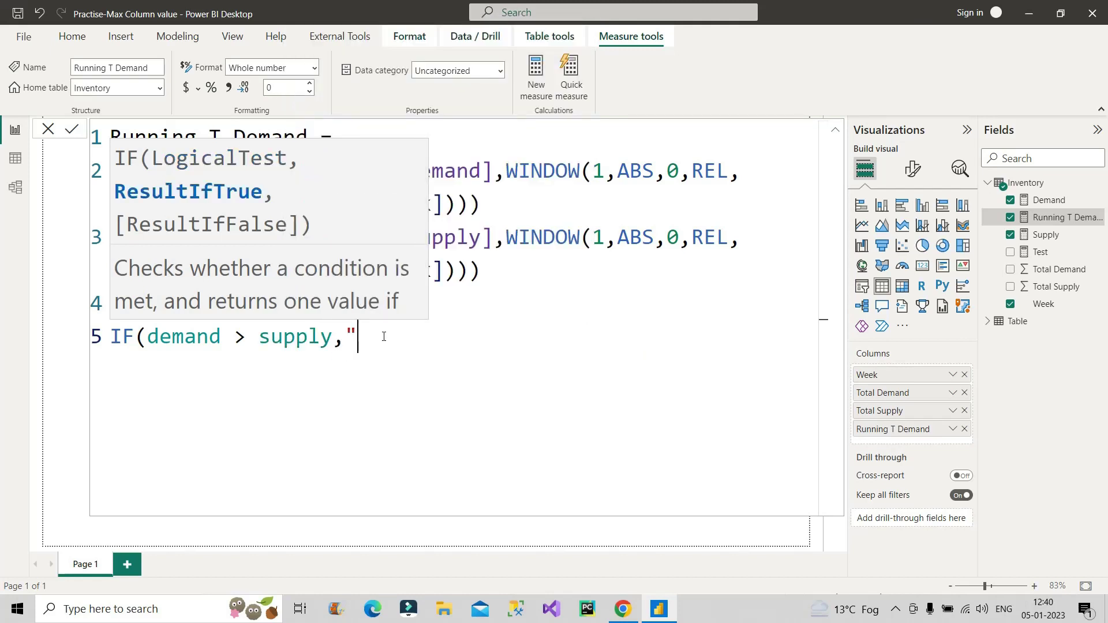
key("Left")
type("OutOfStock\",\"\"")
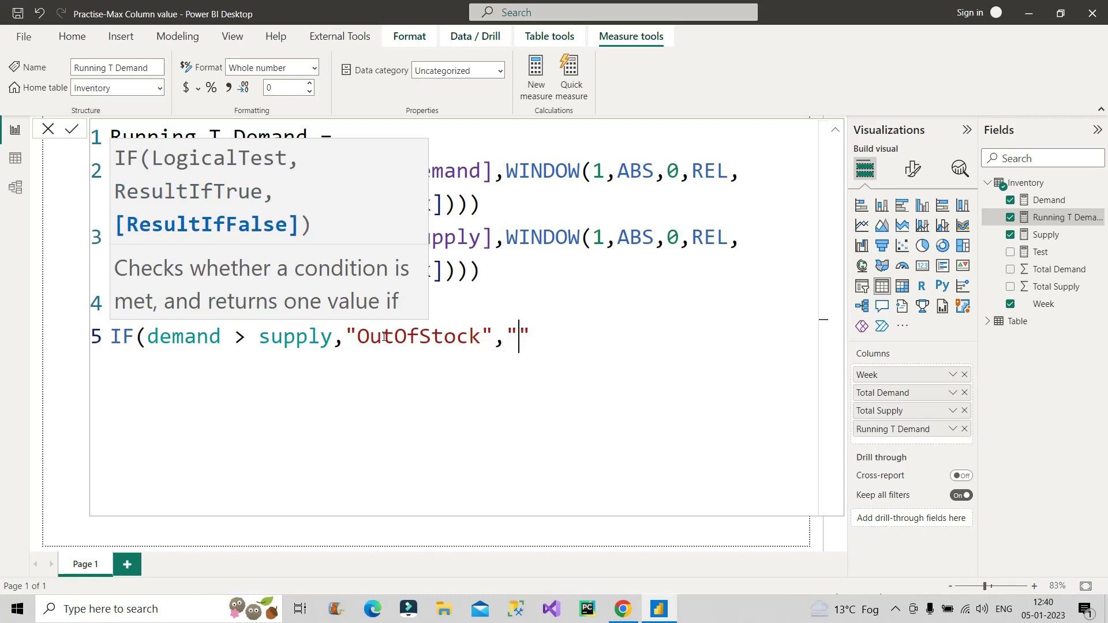
type("InStock\")")
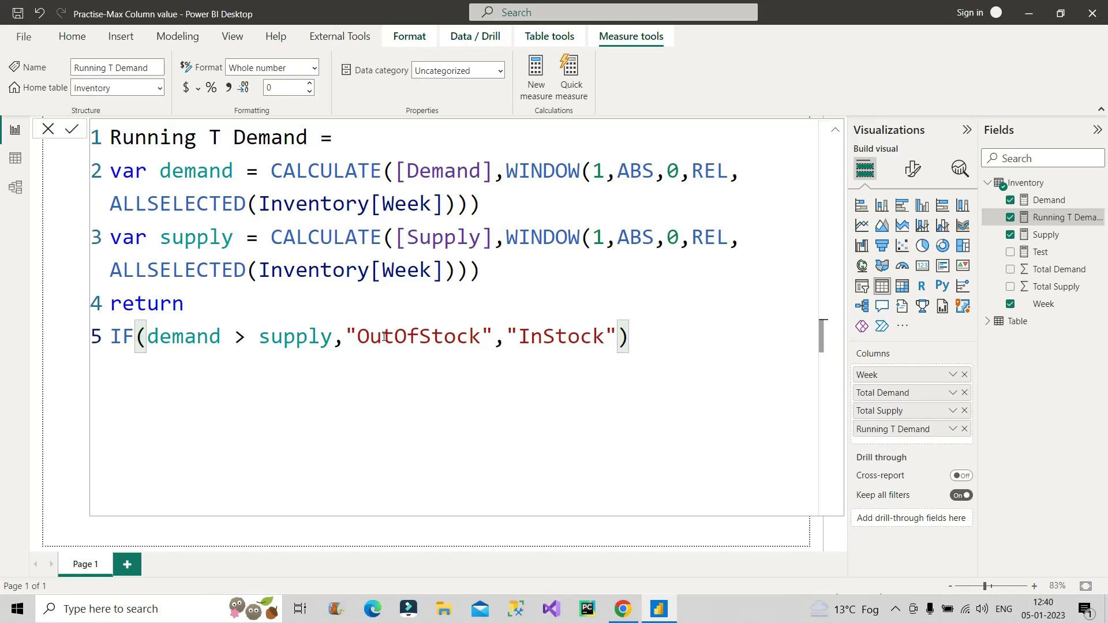
Rename the measure to Inventory Output in its formula and commit it
left_click_drag(320, 138, 111, 146)
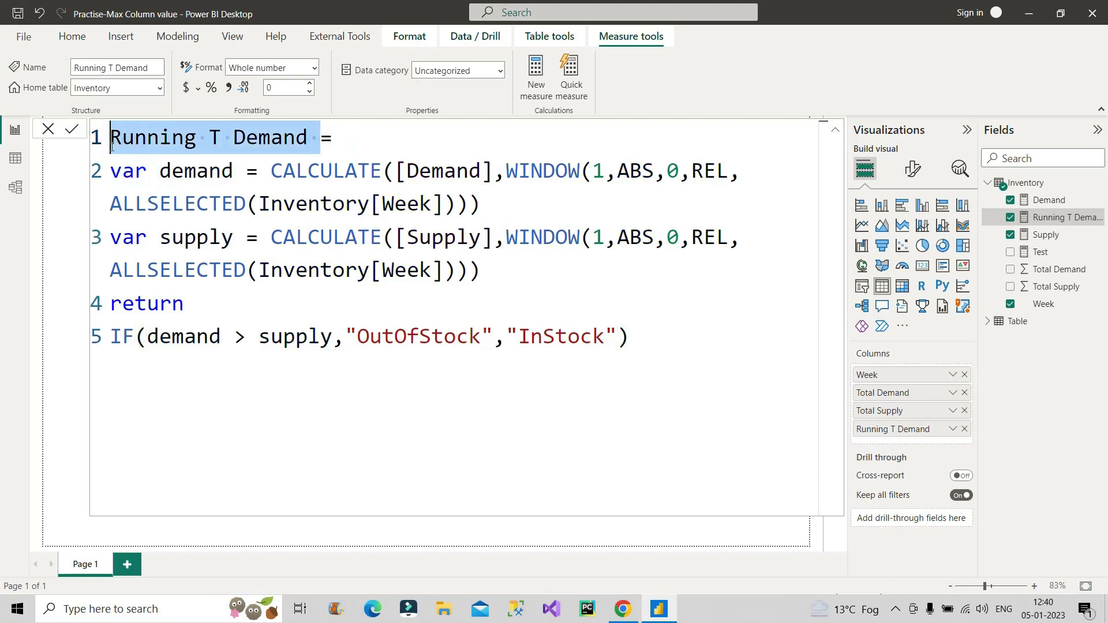
type("Inventory Output")
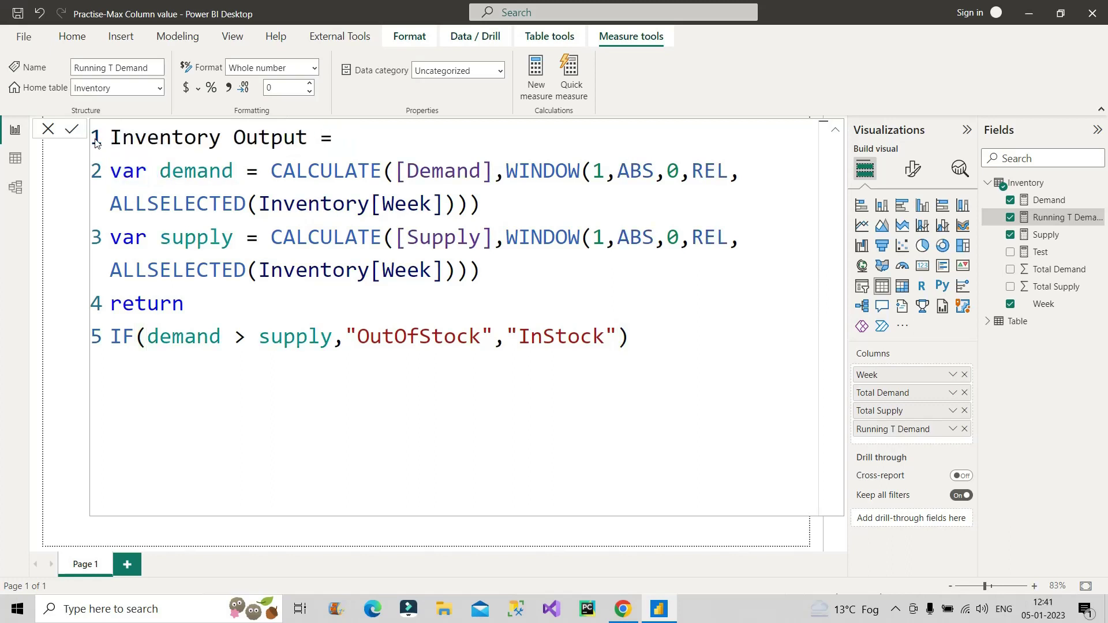
left_click(69, 132)
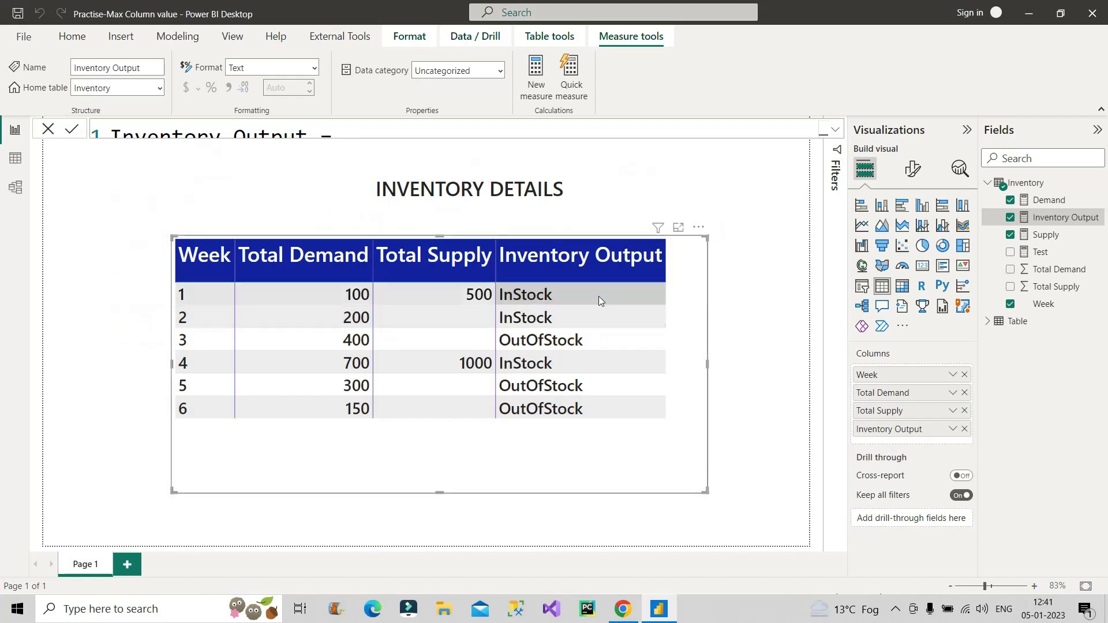